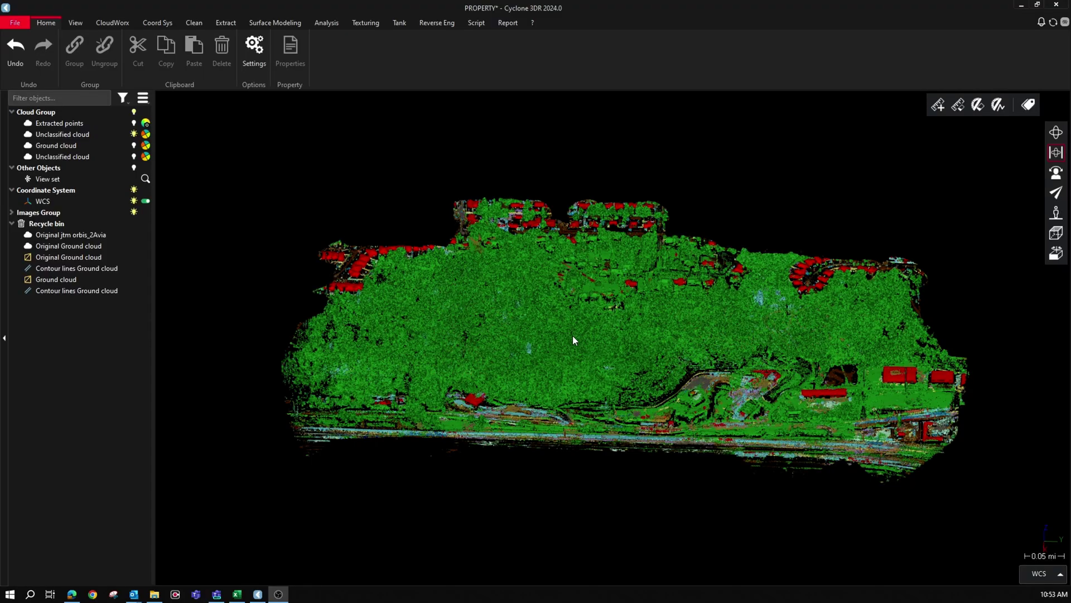
Step: Preview a ground split of the visible unclassified cloud at 72° max slope, 17 ft grid and local steep slopes, hiding the non-ground points
click(738, 397)
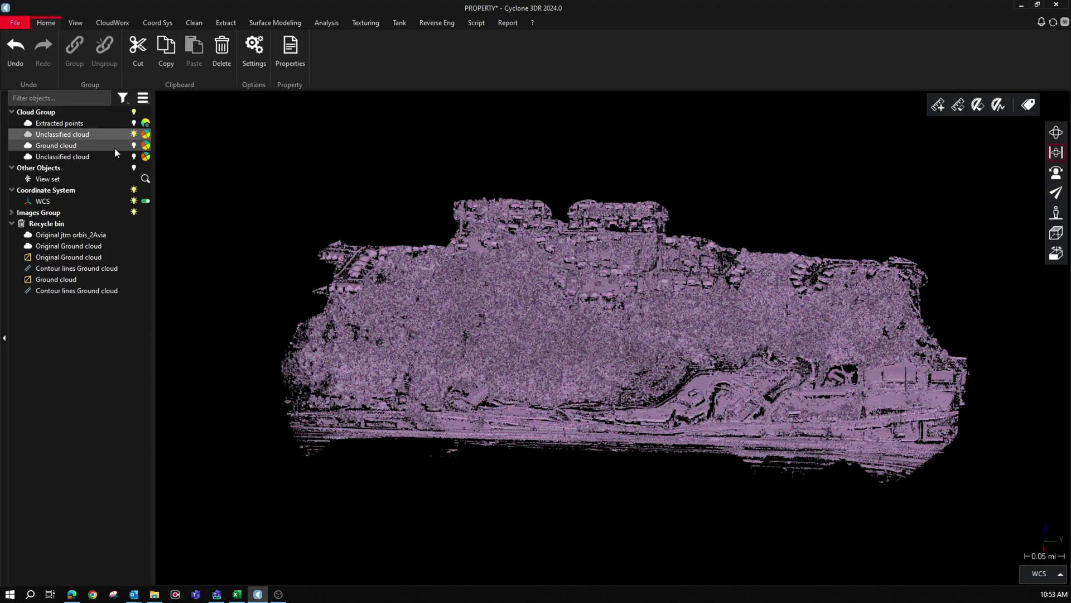
click(199, 23)
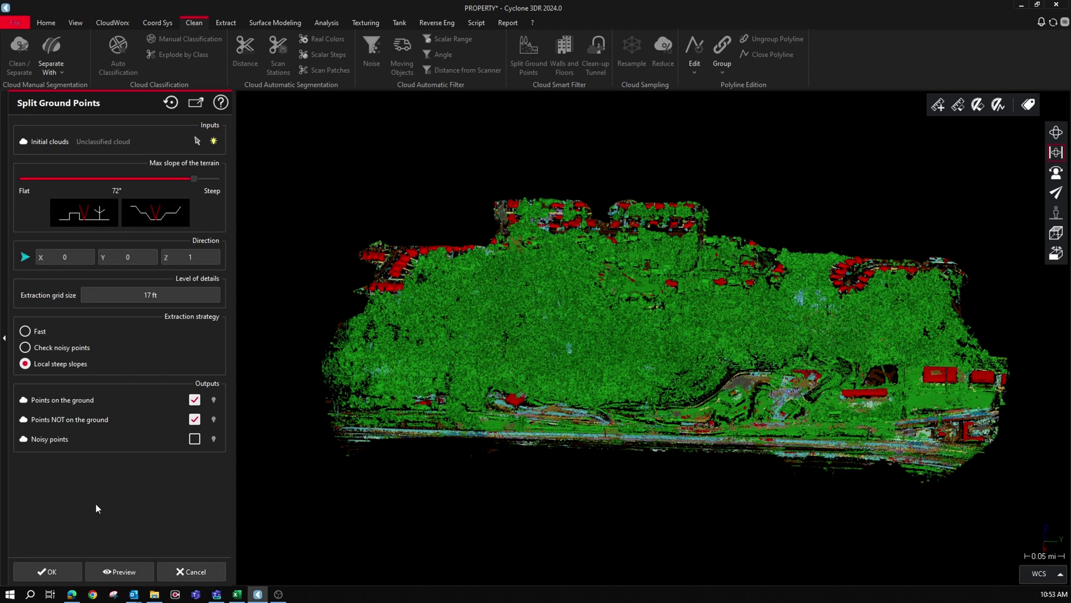
click(119, 572)
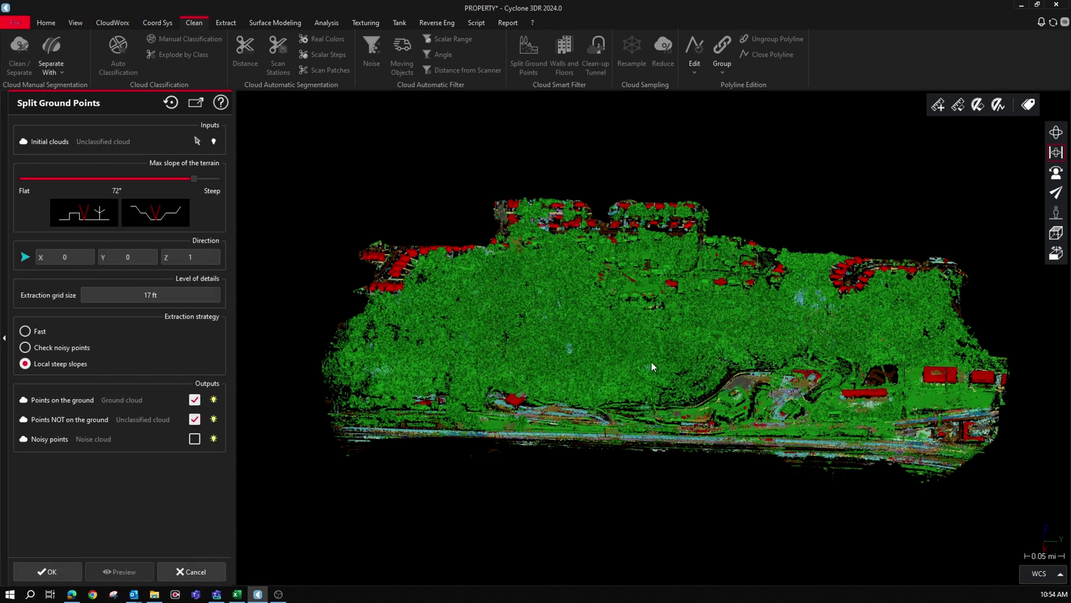
click(213, 419)
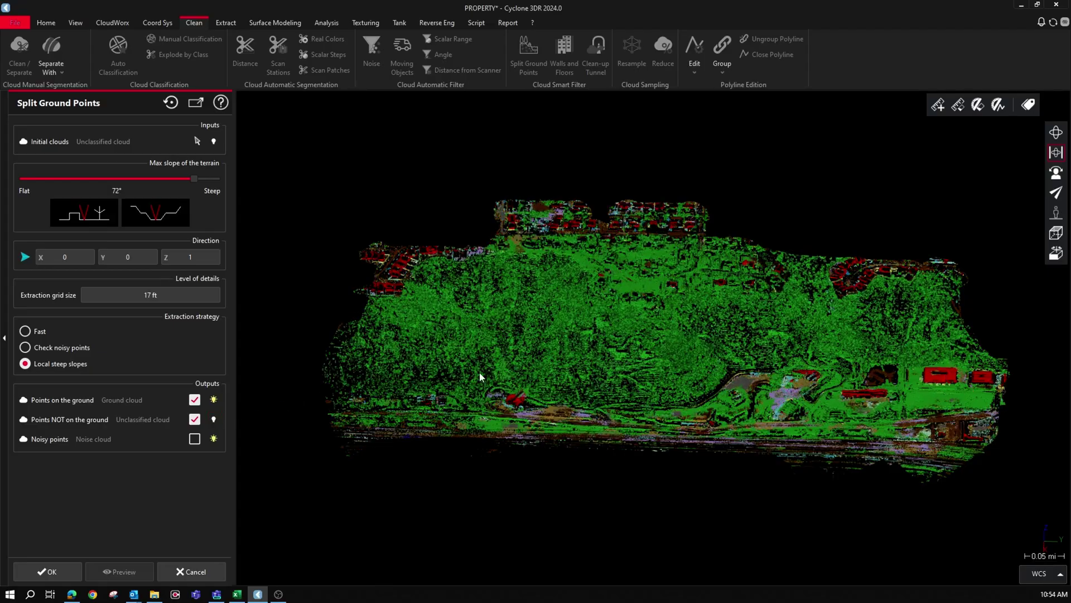
drag(628, 337, 748, 330)
scroll(709, 316, up, 10)
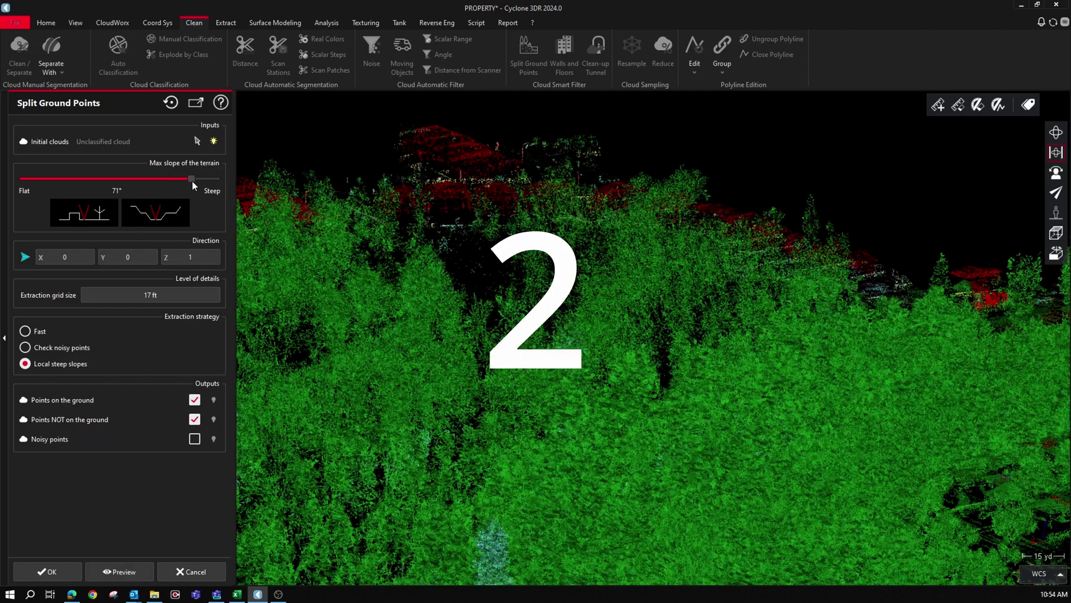
Step: Lower the maximum terrain slope to 62° and preview the ground extraction of the unclassified cloud again
click(192, 180)
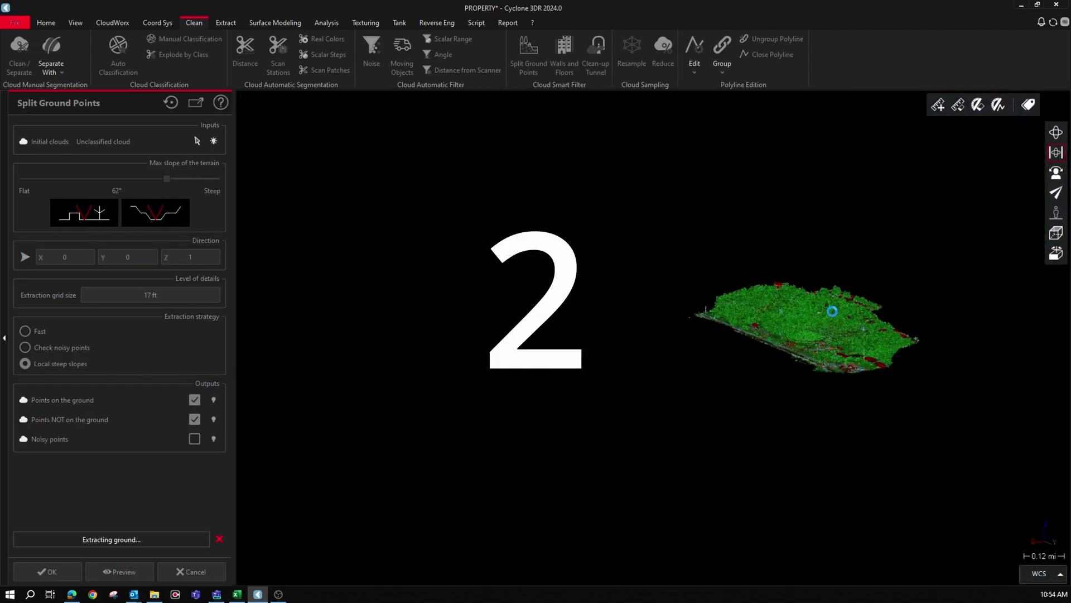
scroll(832, 311, up, 5)
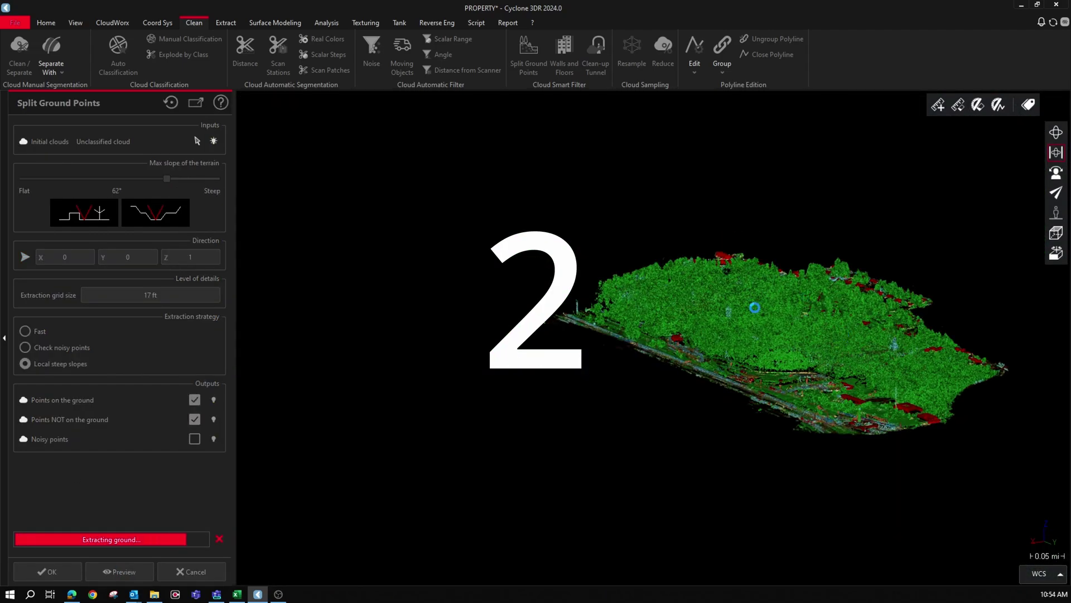
scroll(776, 317, up, 5)
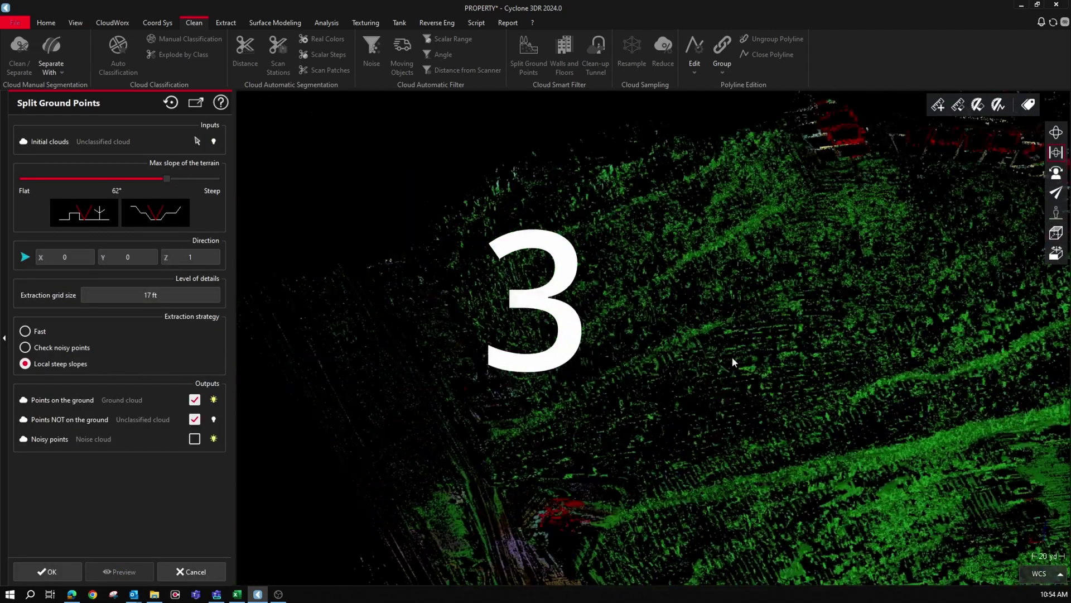
Step: Set the extraction grid size to 10 ft and rerun the ground extraction on the unclassified cloud
click(179, 302)
text(10)
key(Return)
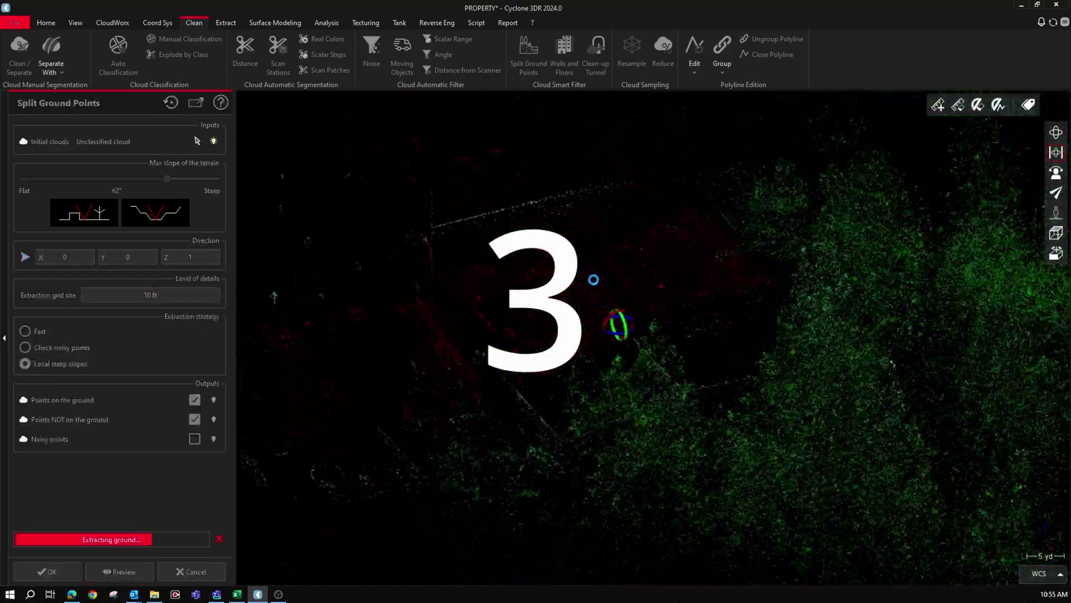
scroll(660, 278, down, 5)
drag(661, 279, 791, 303)
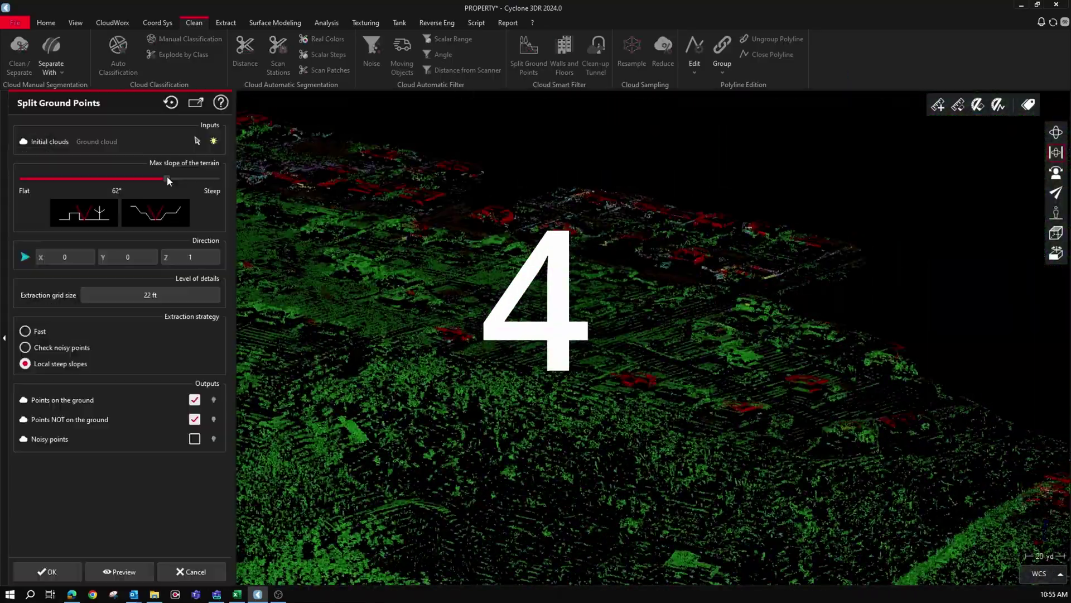
Step: Split the extracted ground cloud again with a 5 ft grid, 62° max slope and local steep slopes, and accept the split
key(Return)
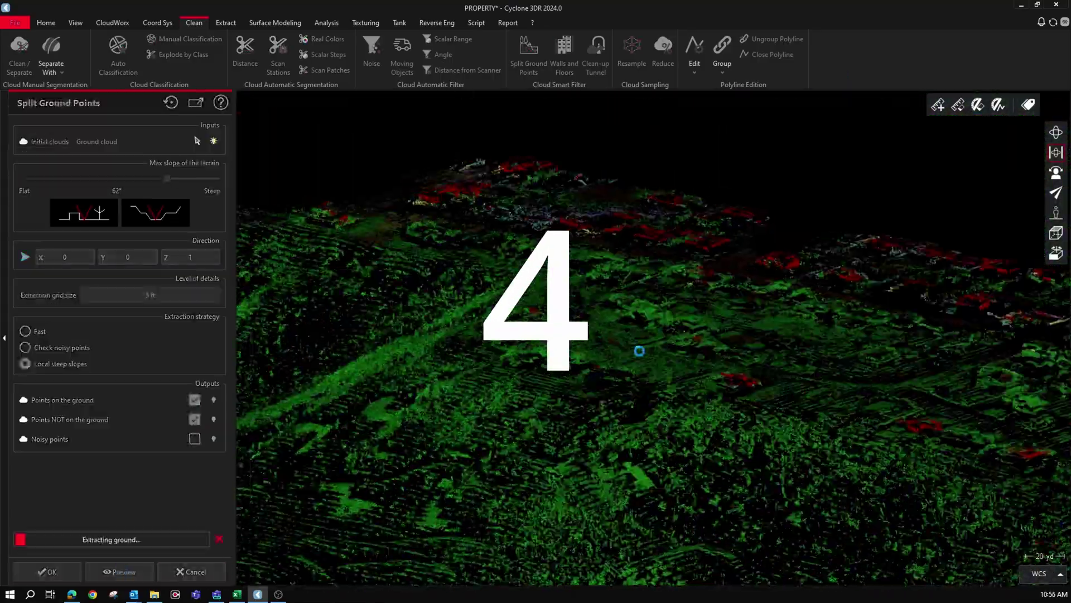
scroll(589, 372, down, 3)
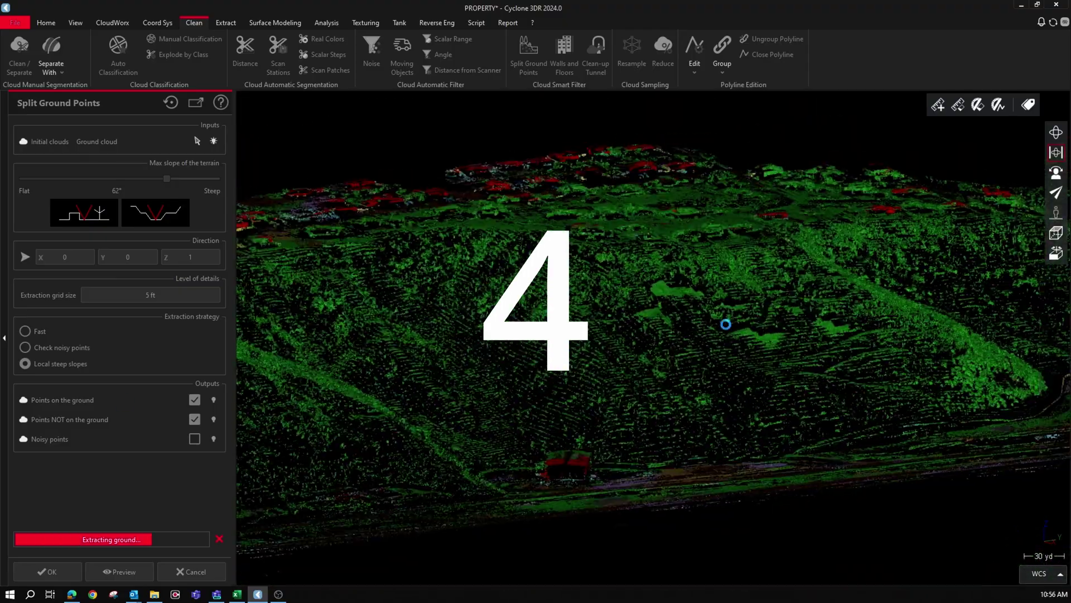
scroll(674, 379, up, 4)
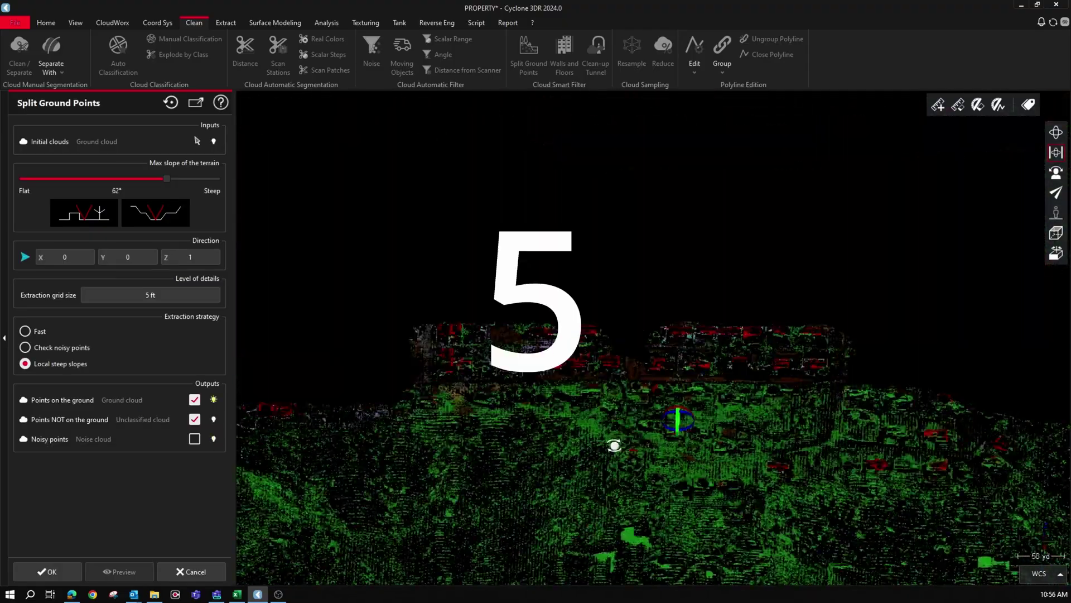
drag(615, 444, 515, 136)
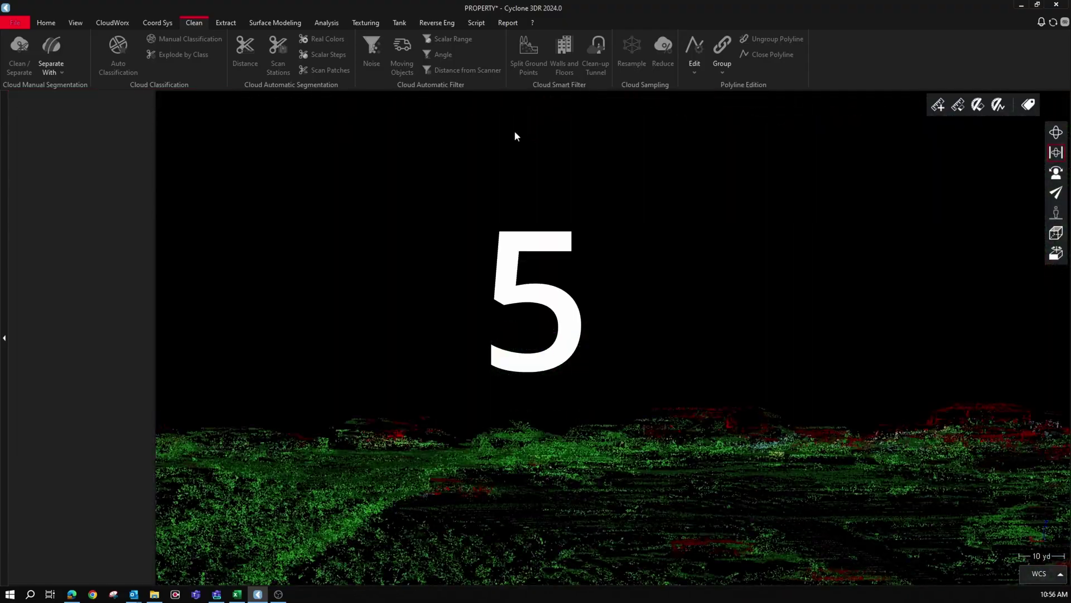
Step: Preview a further split of the ground cloud using the Fast strategy, 52° max slope and a 22 ft grid
click(25, 331)
drag(558, 493, 645, 371)
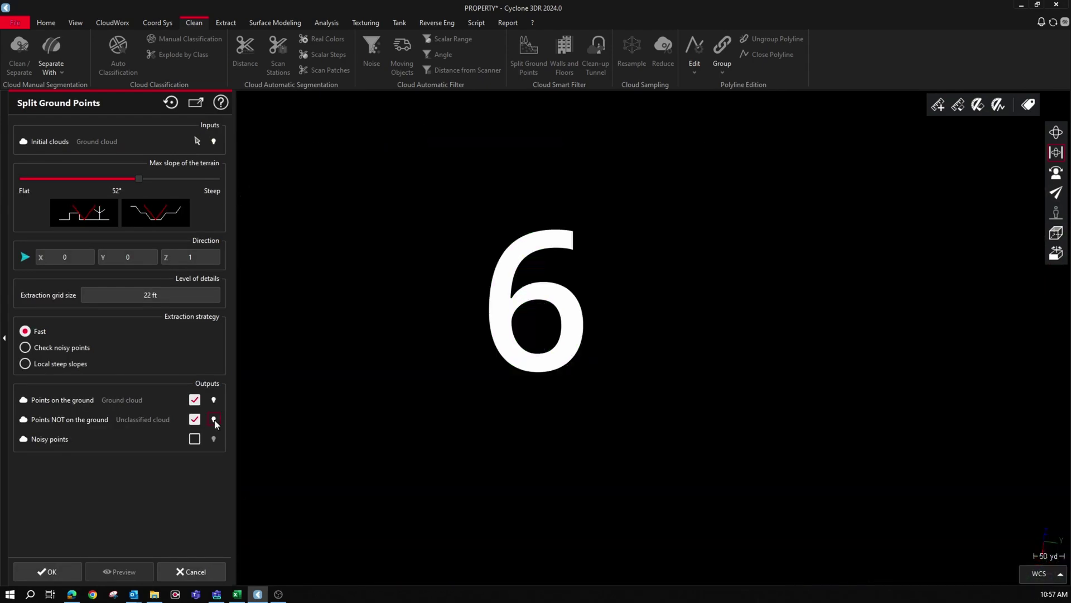
drag(705, 401, 613, 403)
scroll(613, 402, up, 8)
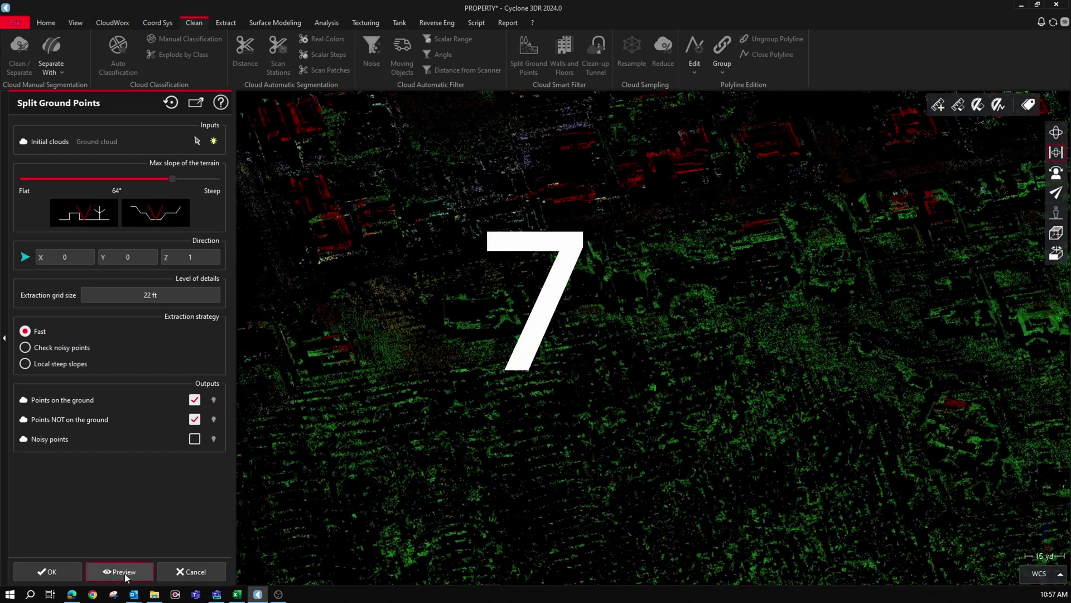
Step: Split the ground cloud with the Fast strategy at 64° max slope and a 22 ft grid, and accept the outputs
click(125, 572)
scroll(630, 401, down, 3)
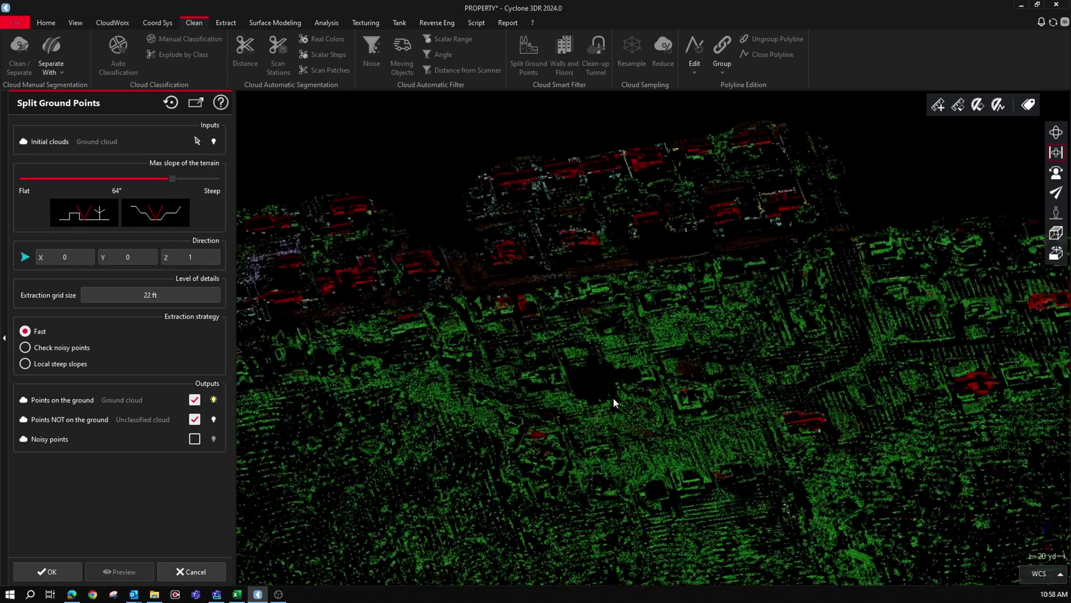
drag(613, 398, 673, 332)
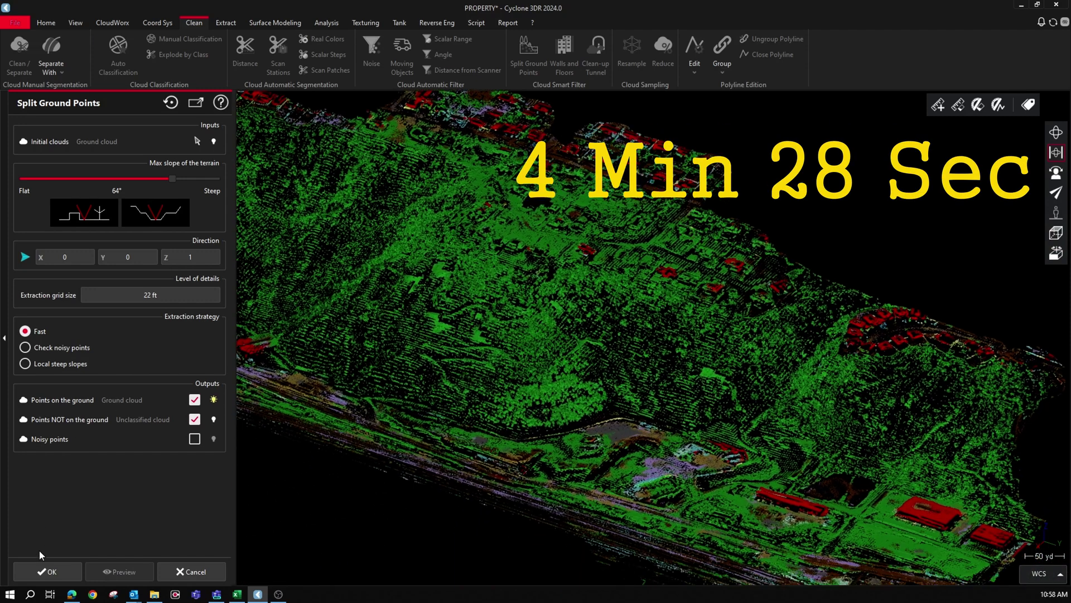
click(41, 570)
Step: Create a 3D mesh from the newly split ground cloud with regular sampling, 7.5 ft point distance and 23 ft hole-detection triangle size
click(600, 372)
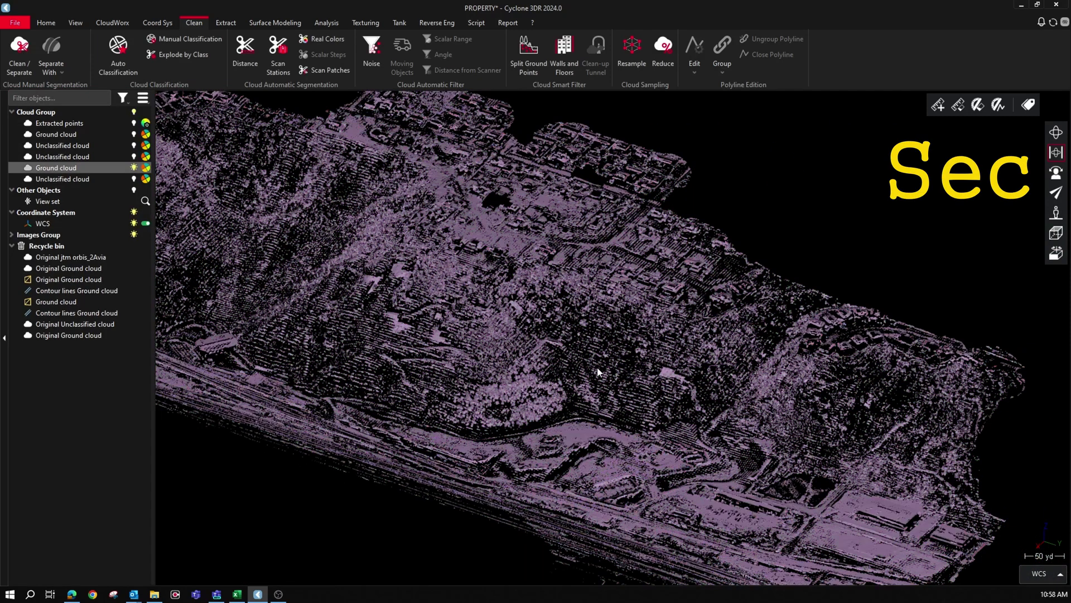
click(296, 24)
click(47, 53)
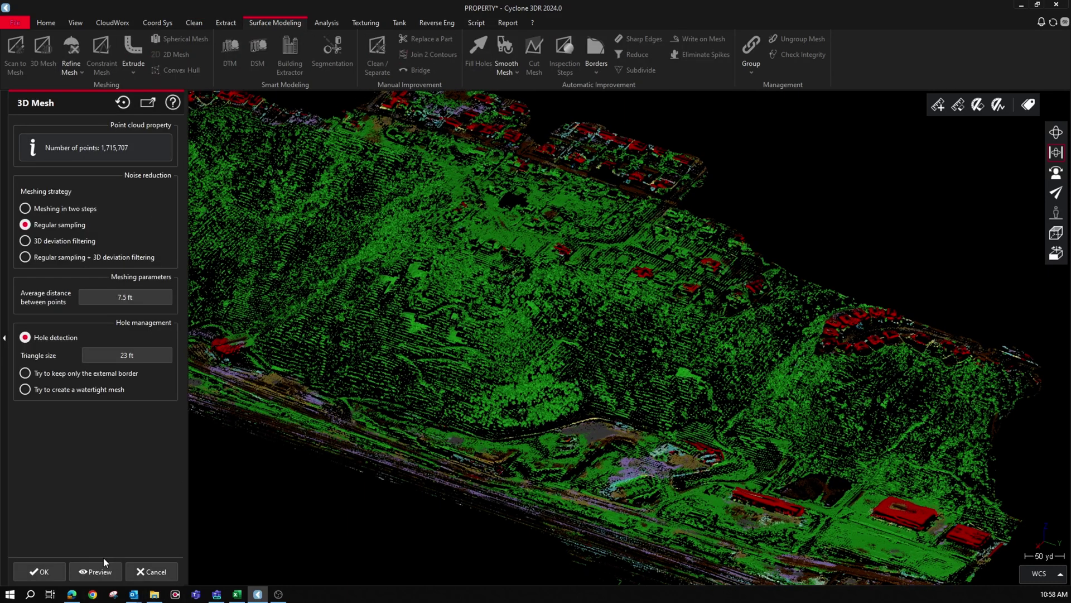
click(99, 570)
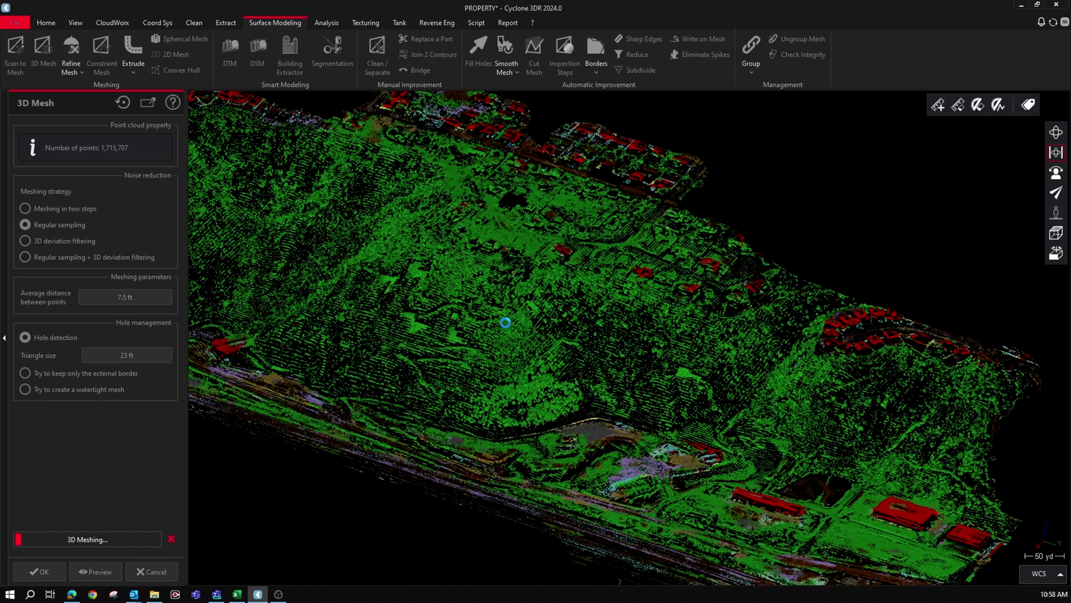
drag(470, 281, 568, 267)
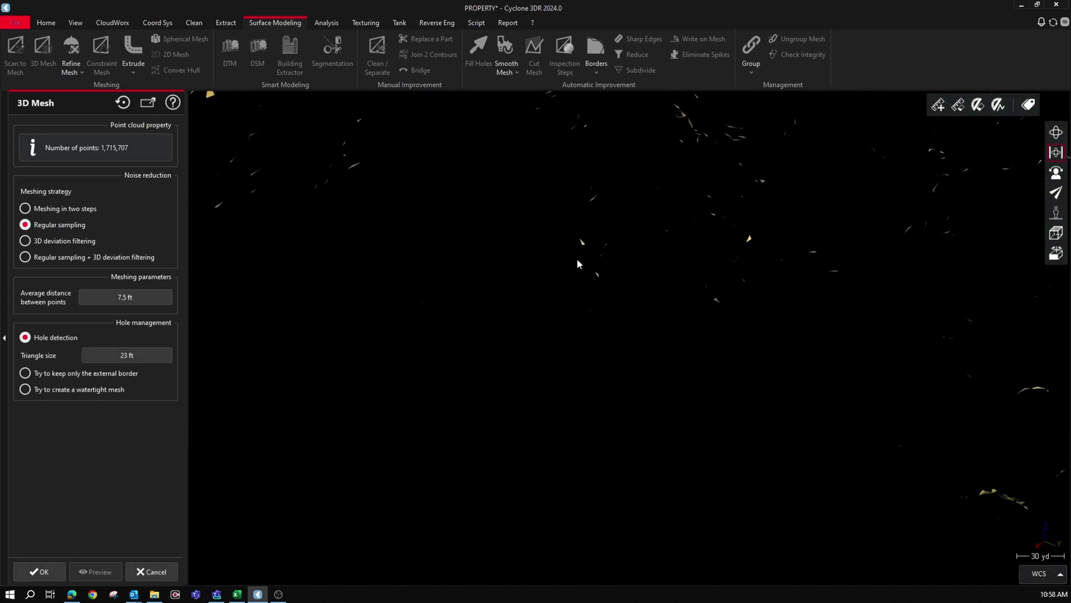
scroll(577, 259, down, 5)
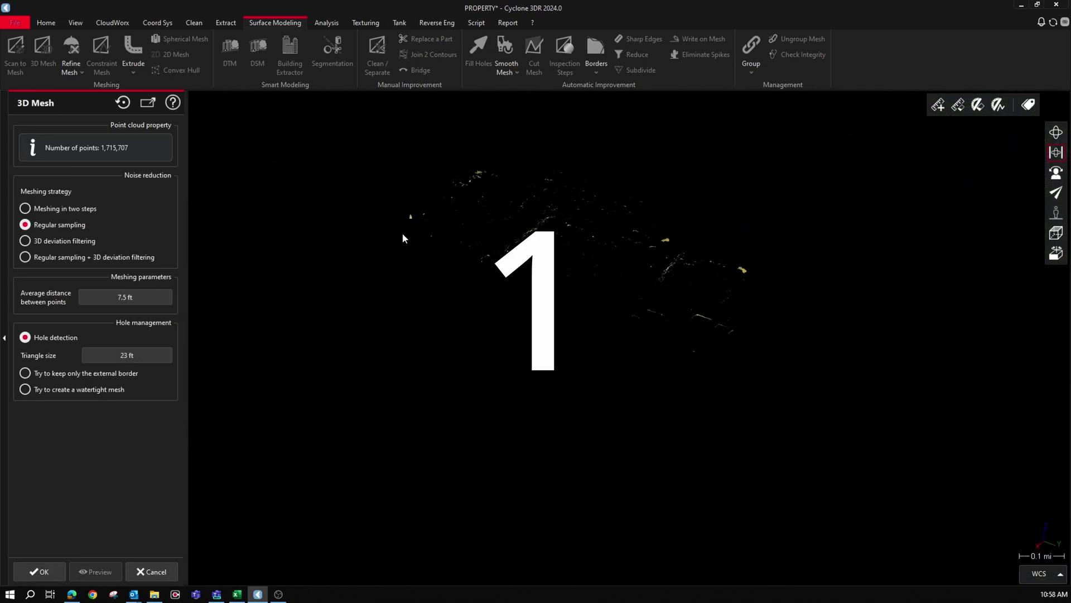
click(40, 571)
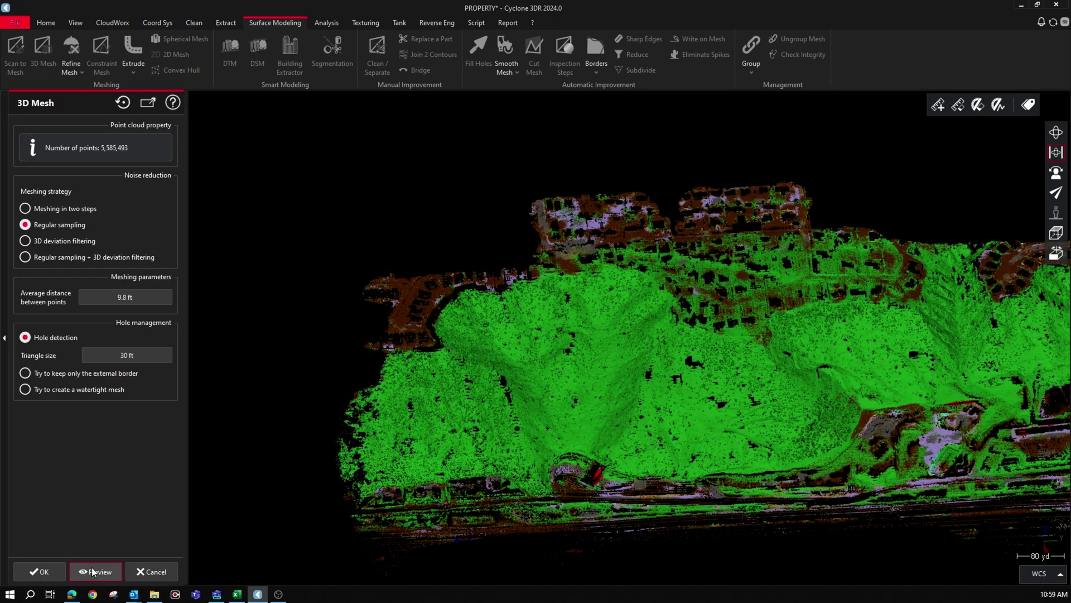
Step: Create a 3D mesh from the denser ground cloud with regular sampling, 9.8 ft point distance and 30 ft hole-detection triangle size
click(95, 571)
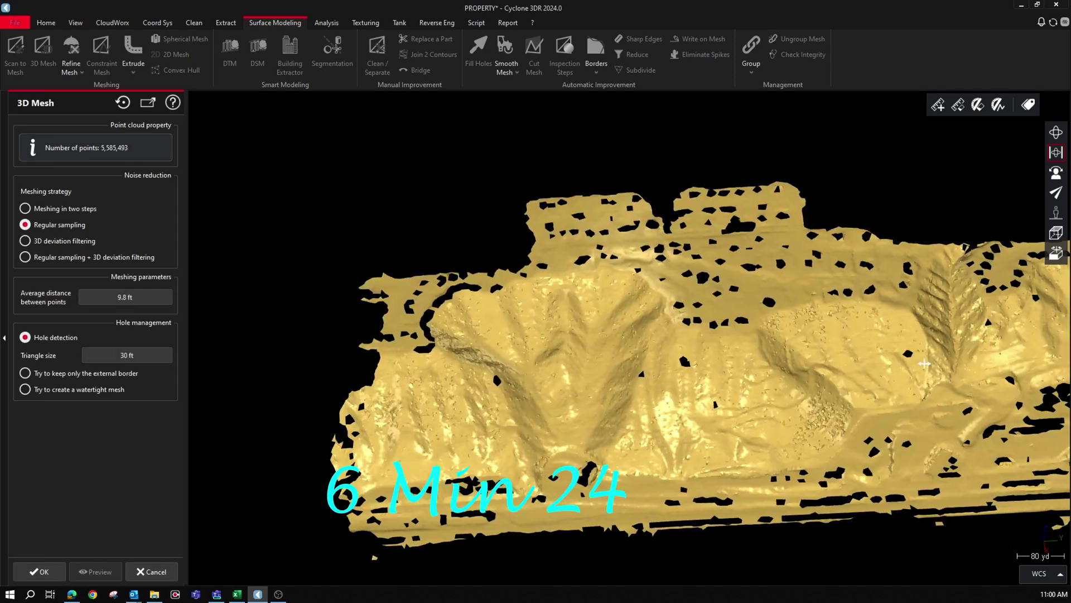
scroll(799, 237, up, 3)
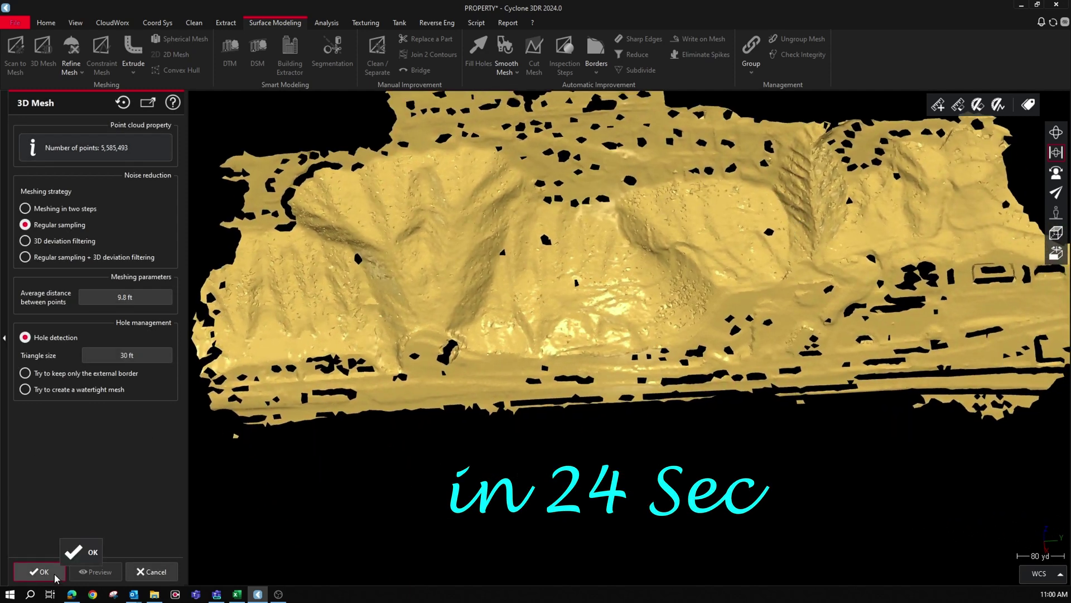
click(39, 571)
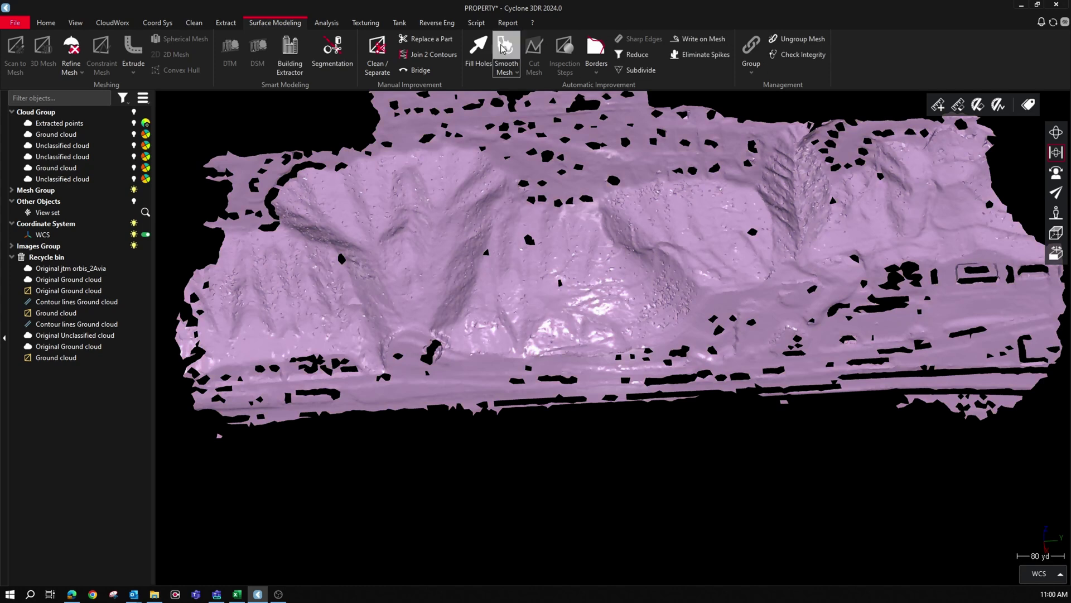
Step: Fill the holes of the terrain mesh by selecting all of its borders, keeping self-intersection prevention on
click(478, 49)
scroll(586, 264, down, 2)
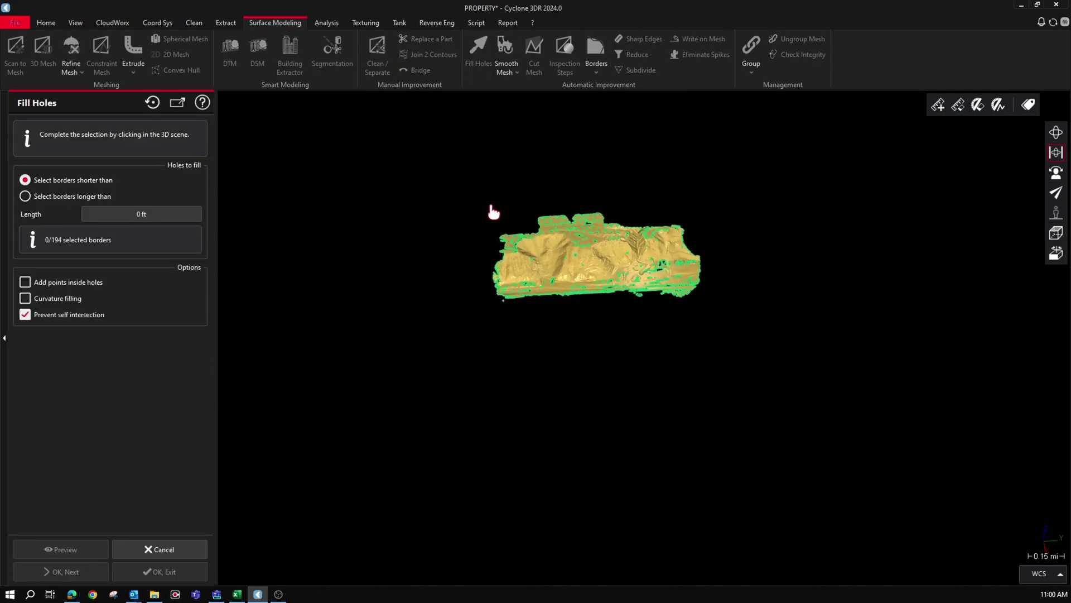
drag(453, 180, 812, 342)
key(Return)
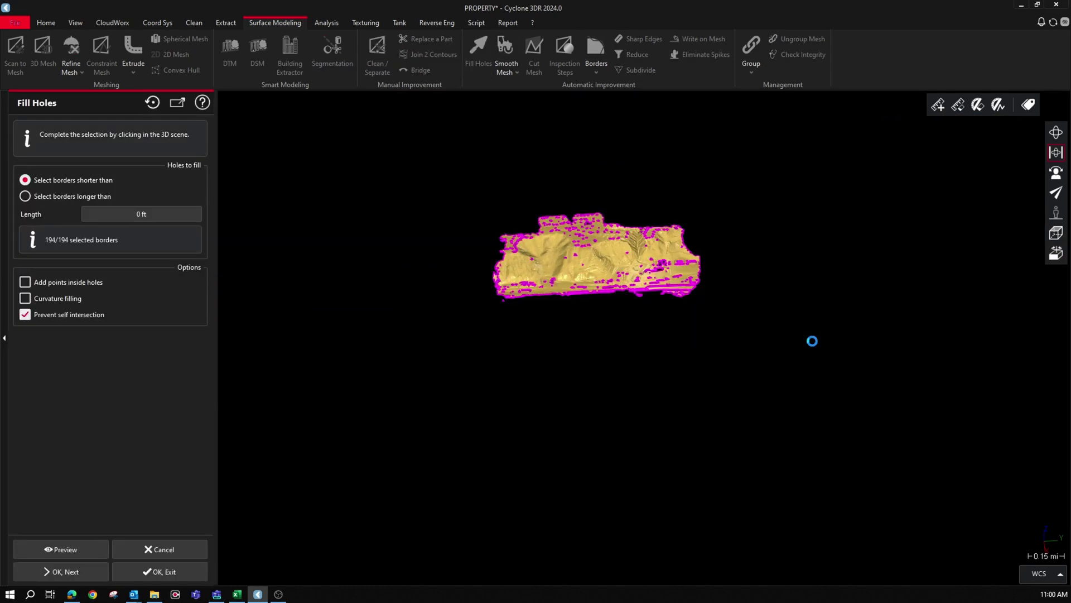
scroll(580, 240, up, 10)
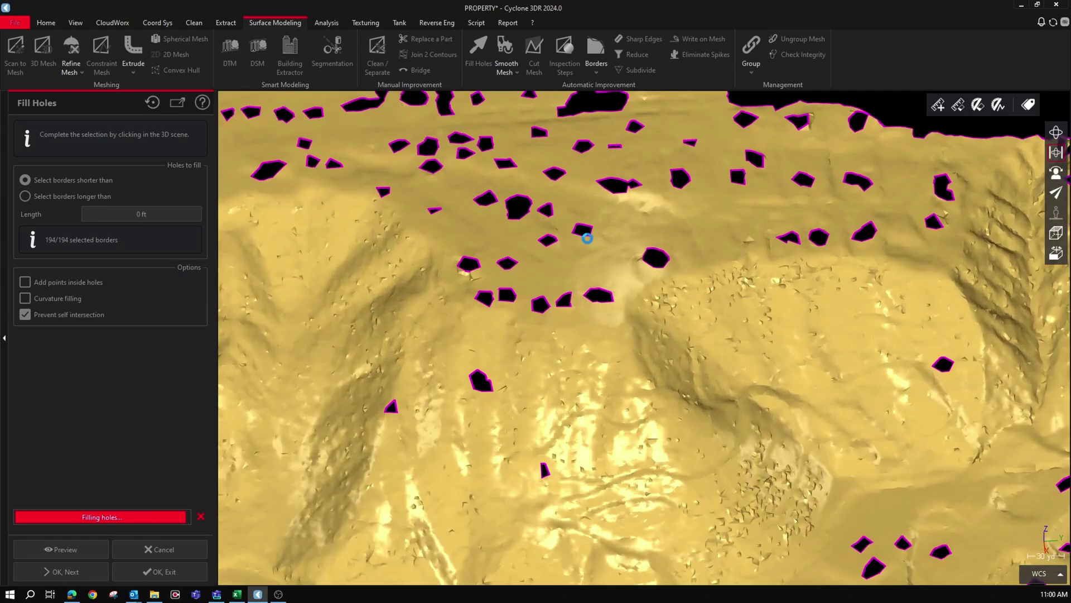
scroll(657, 250, up, 1)
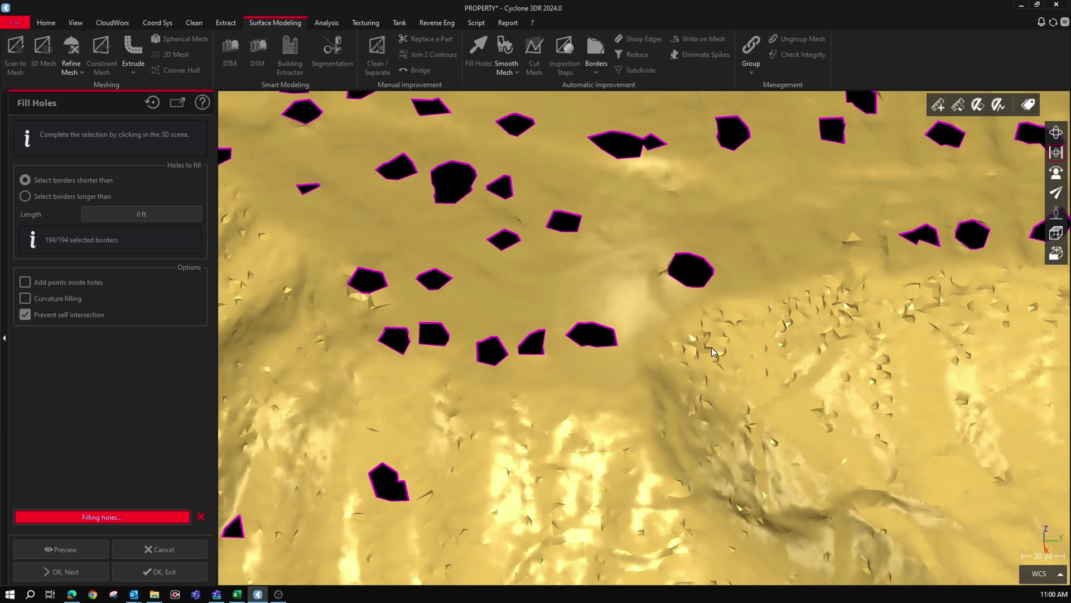
scroll(698, 360, down, 10)
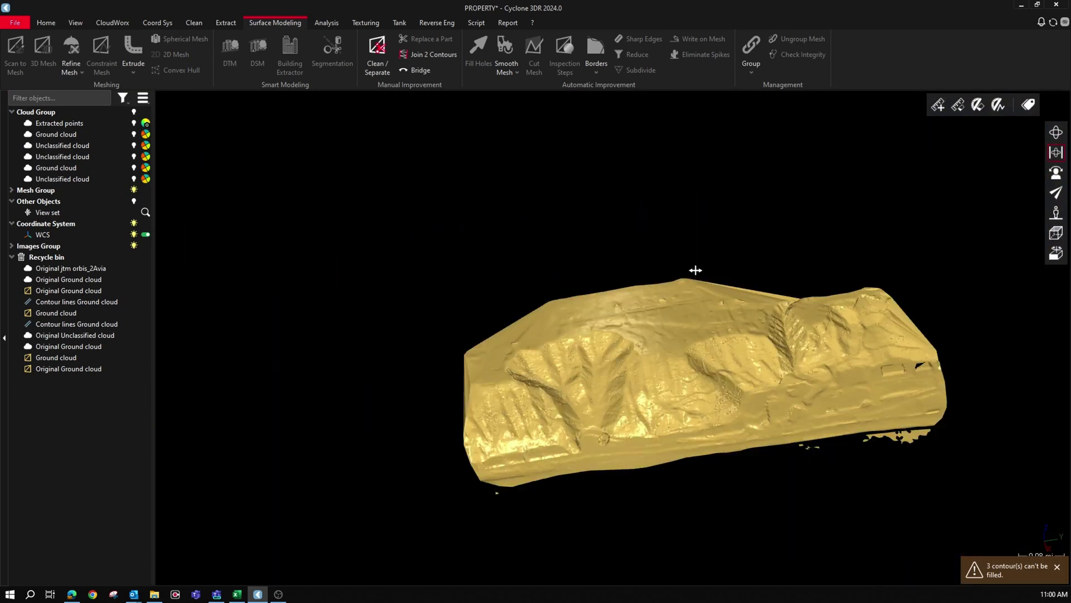
Step: Inspect the filled terrain mesh closely and select it in the scene
middle_drag(695, 270, 733, 228)
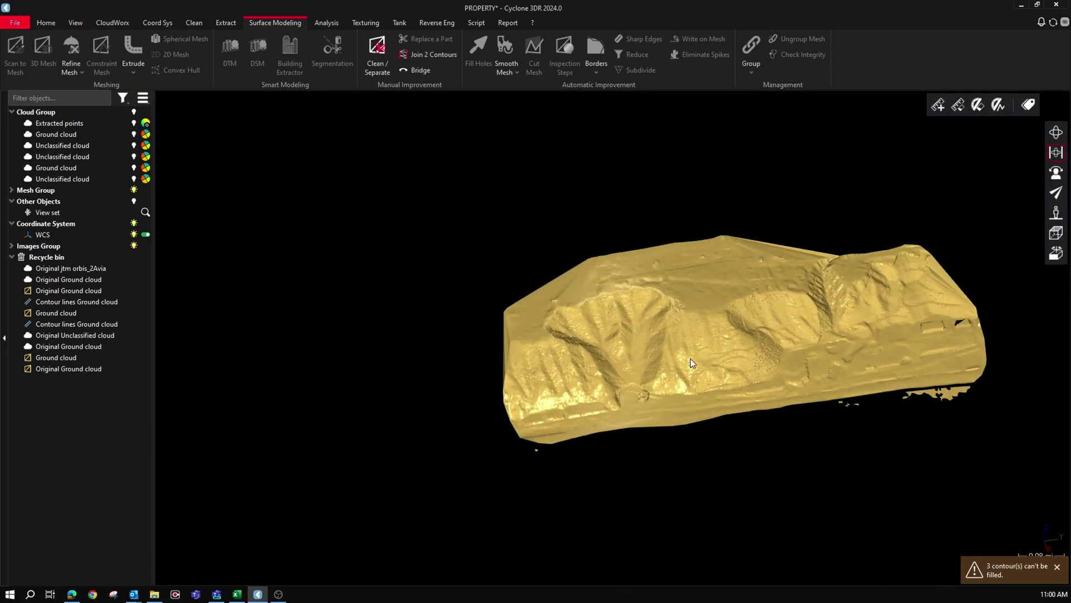
scroll(645, 326, up, 10)
click(780, 287)
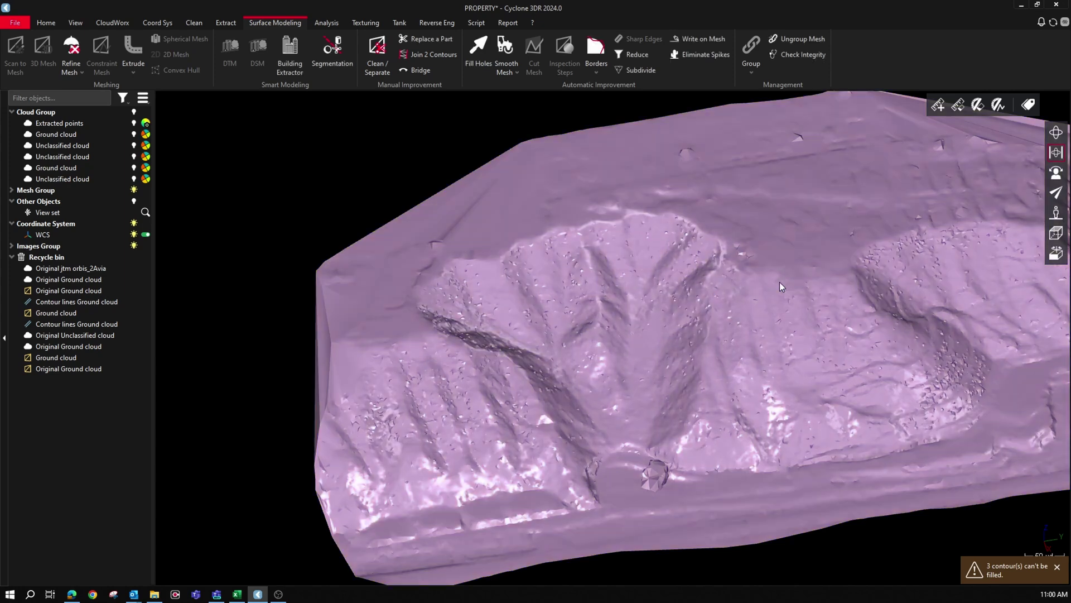
scroll(779, 282, down, 10)
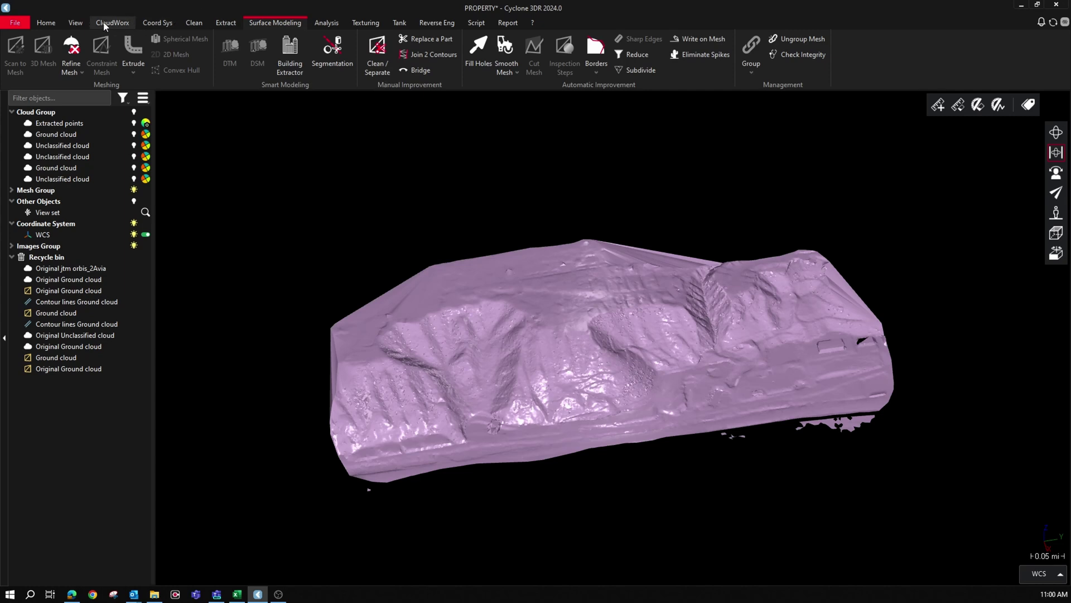
Step: Start extracting contour lines from the filled terrain mesh, with a 5 ft step over the whole range
click(229, 21)
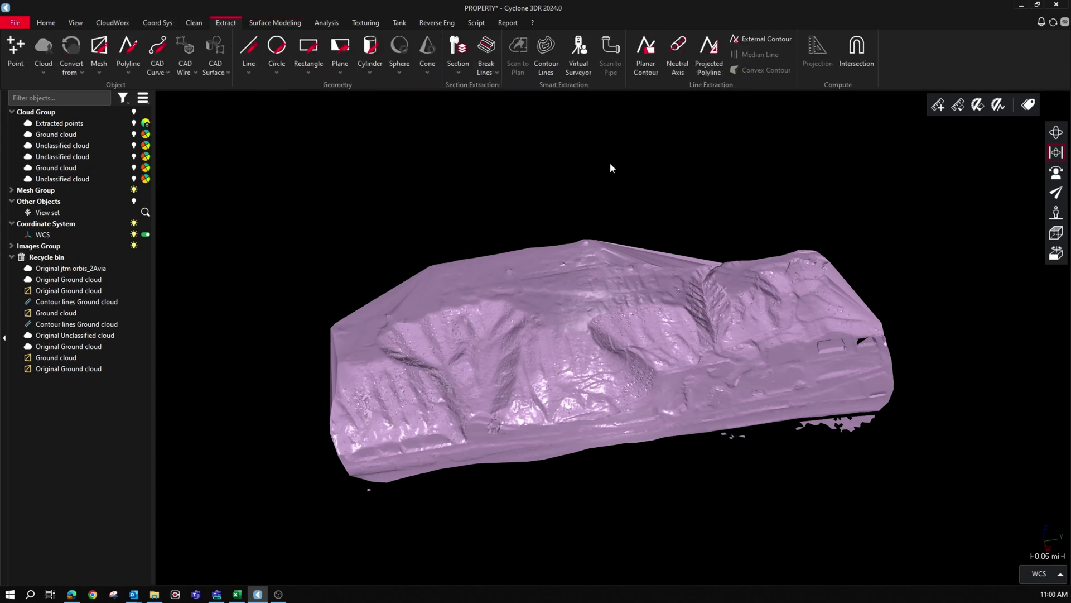
click(547, 49)
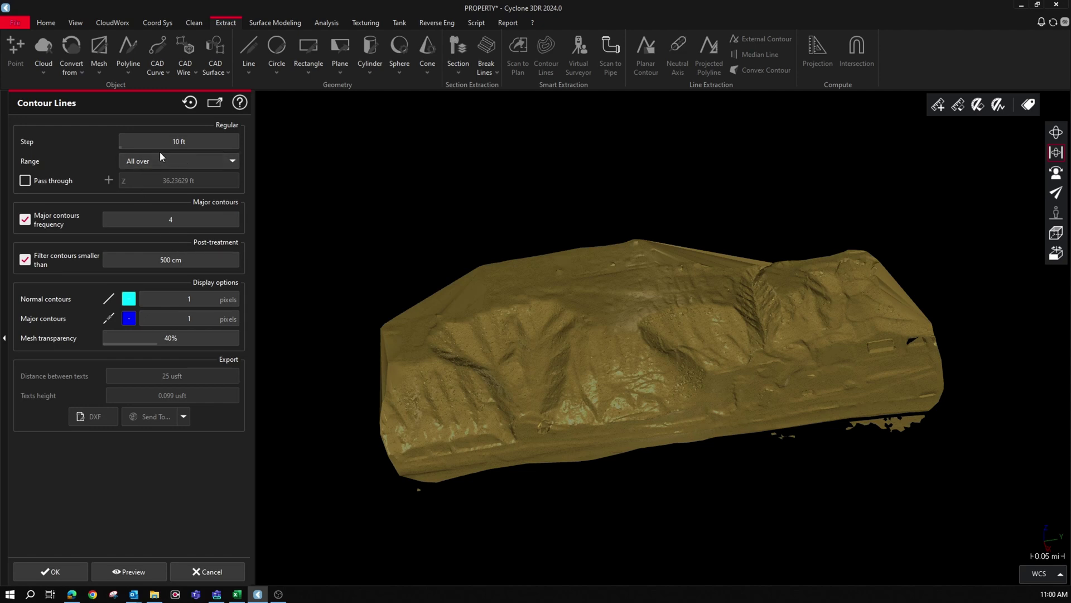
click(190, 139)
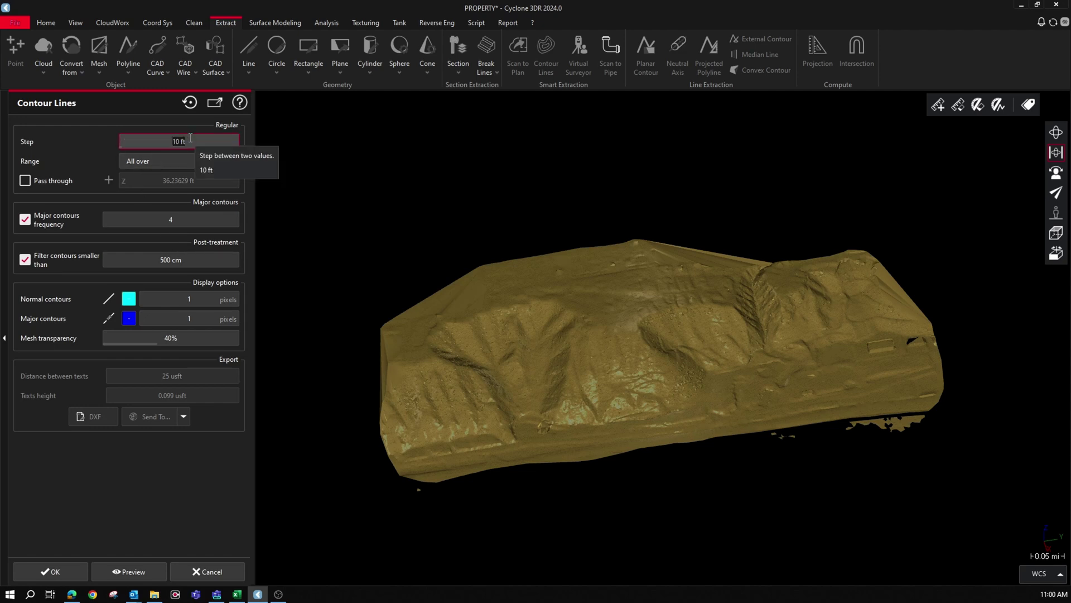
text(5)
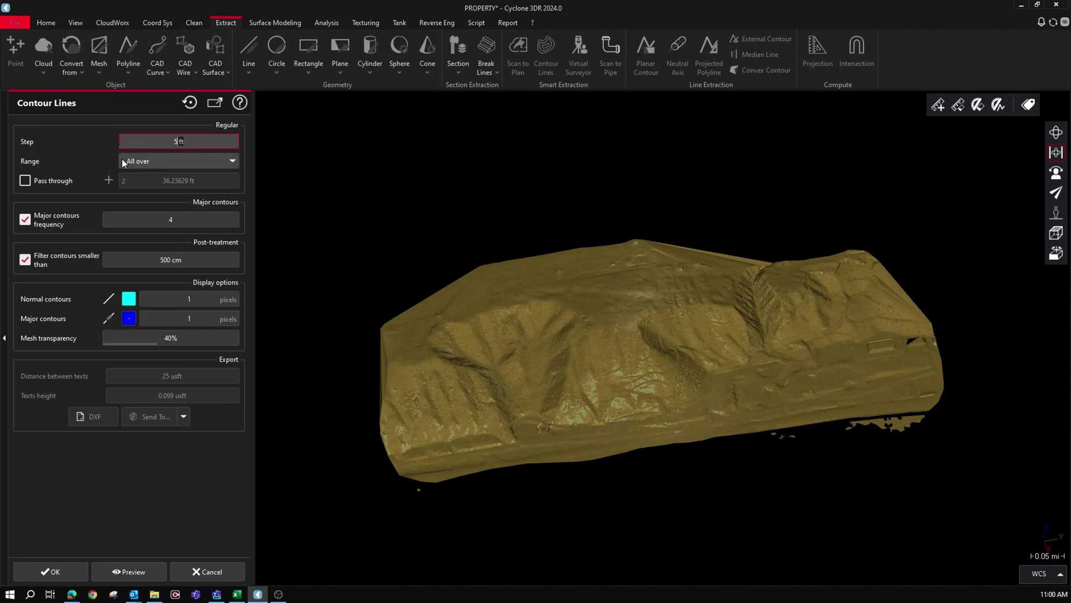
key(Return)
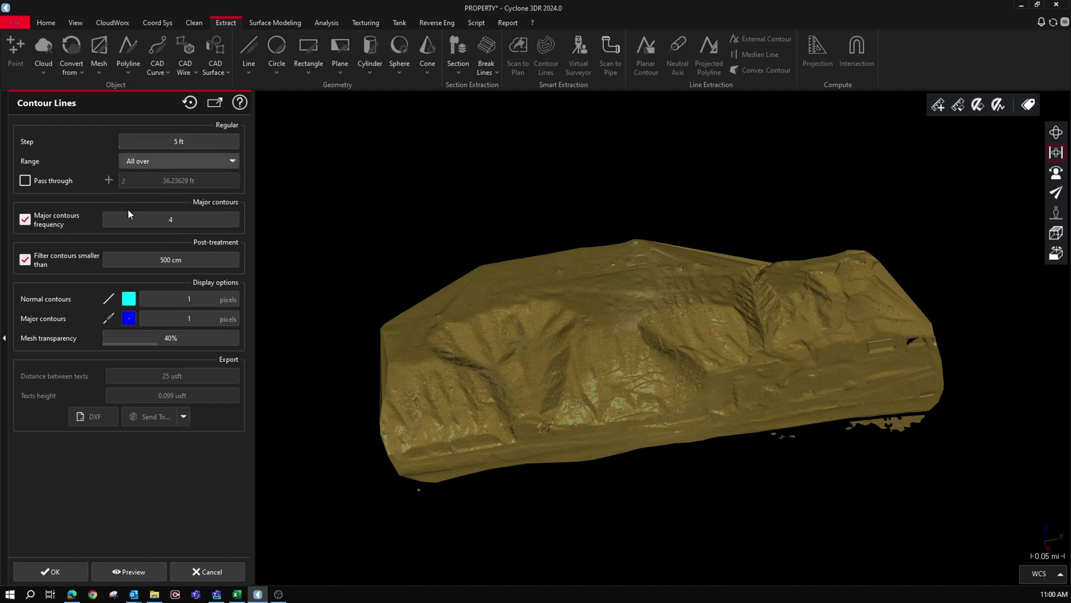
Step: Preview the contour lines with a major contour frequency of 2, and generate them with major contours turned off
click(165, 220)
text(2)
key(Return)
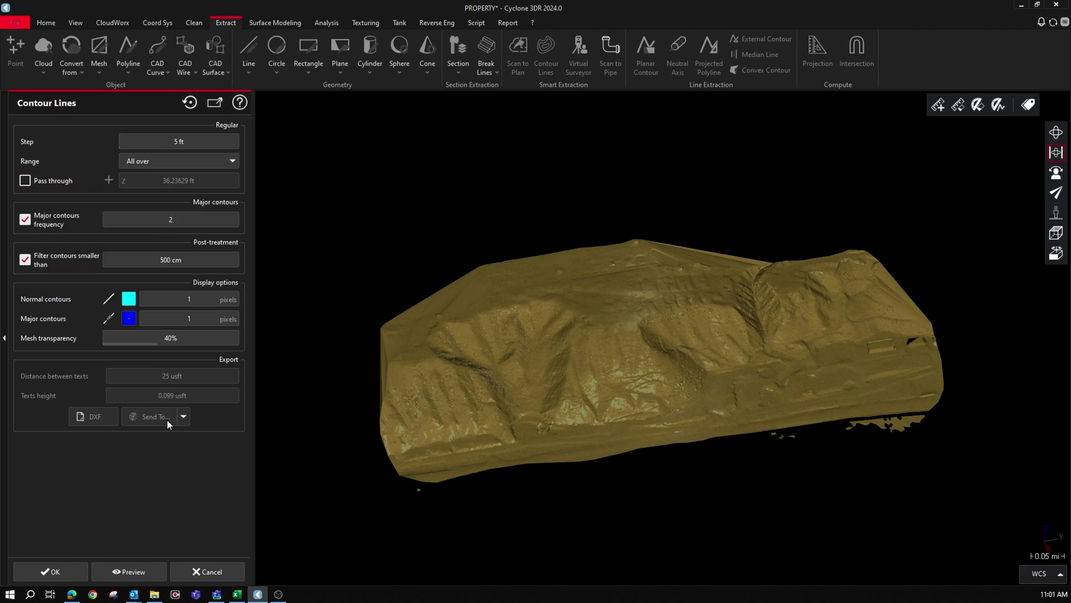
click(140, 571)
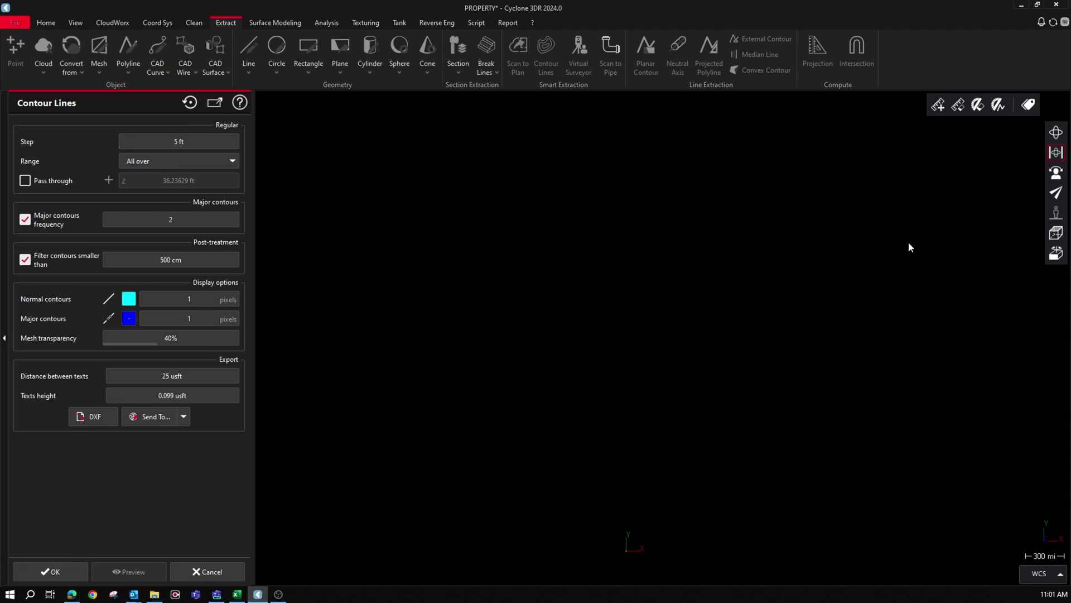
click(1029, 265)
click(51, 572)
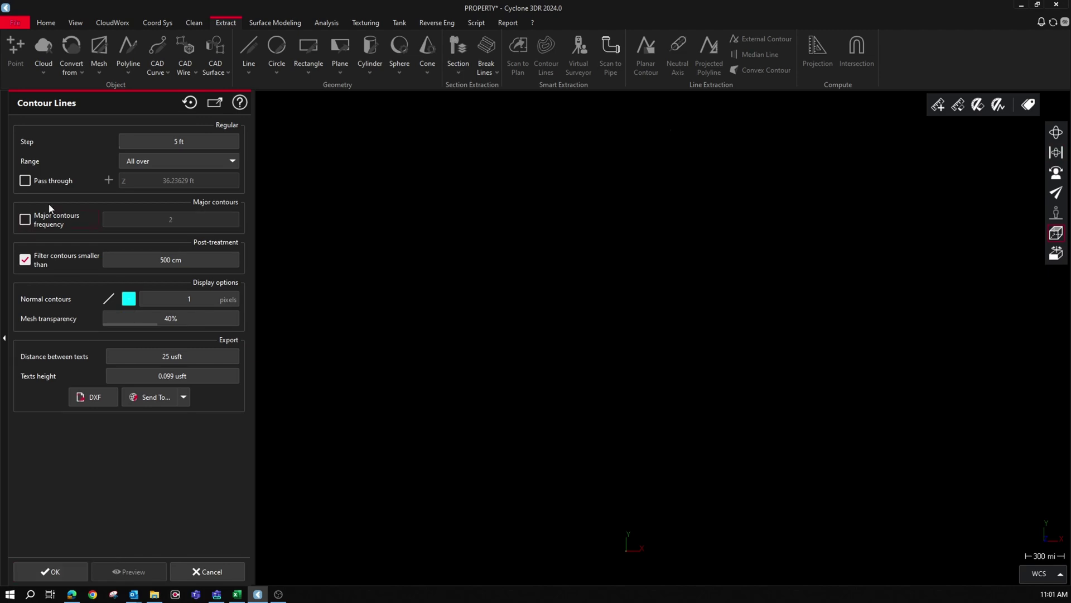
Step: Hide the terrain mesh, leaving only the new contour lines displayed
scroll(568, 284, up, 3)
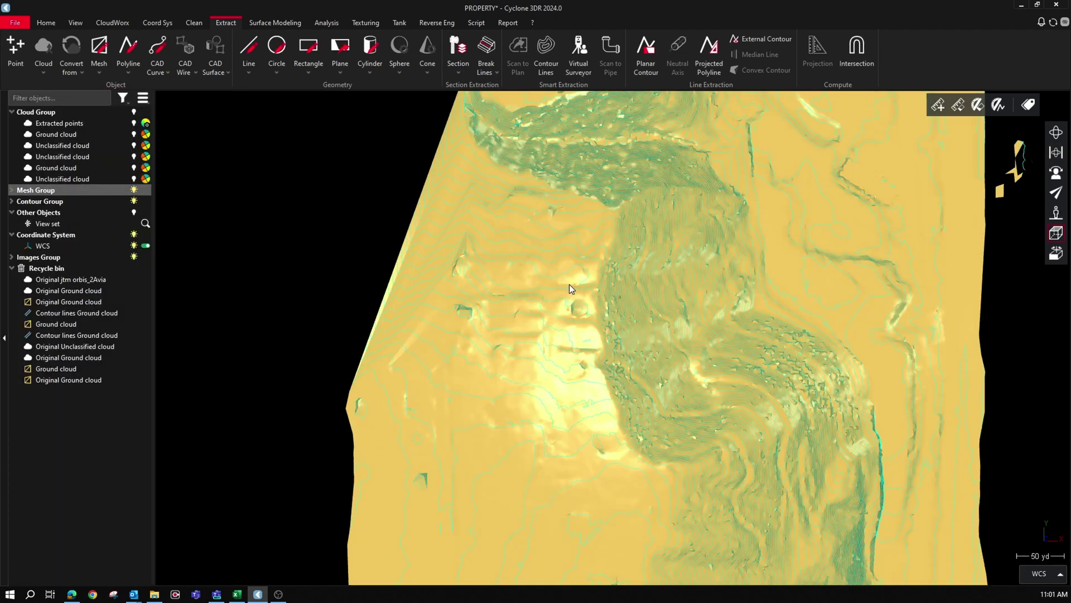
scroll(556, 334, up, 2)
click(643, 274)
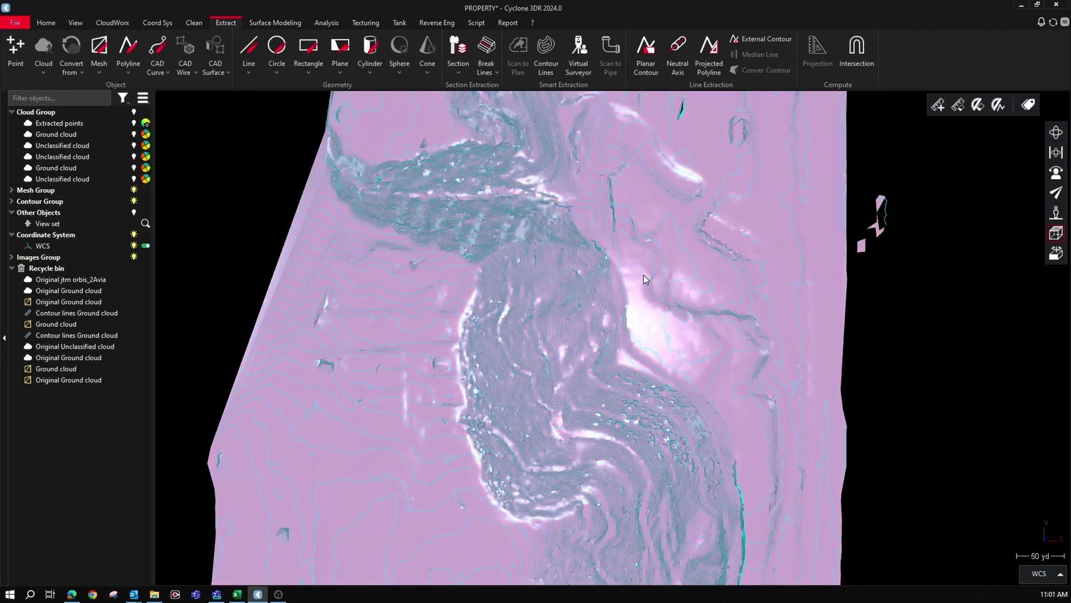
right_click(644, 274)
click(663, 283)
Step: Examine the contour lines in perspective from several angles, up close along the slopes and across the whole terrain
drag(643, 320, 777, 419)
scroll(787, 405, down, 5)
scroll(788, 407, up, 3)
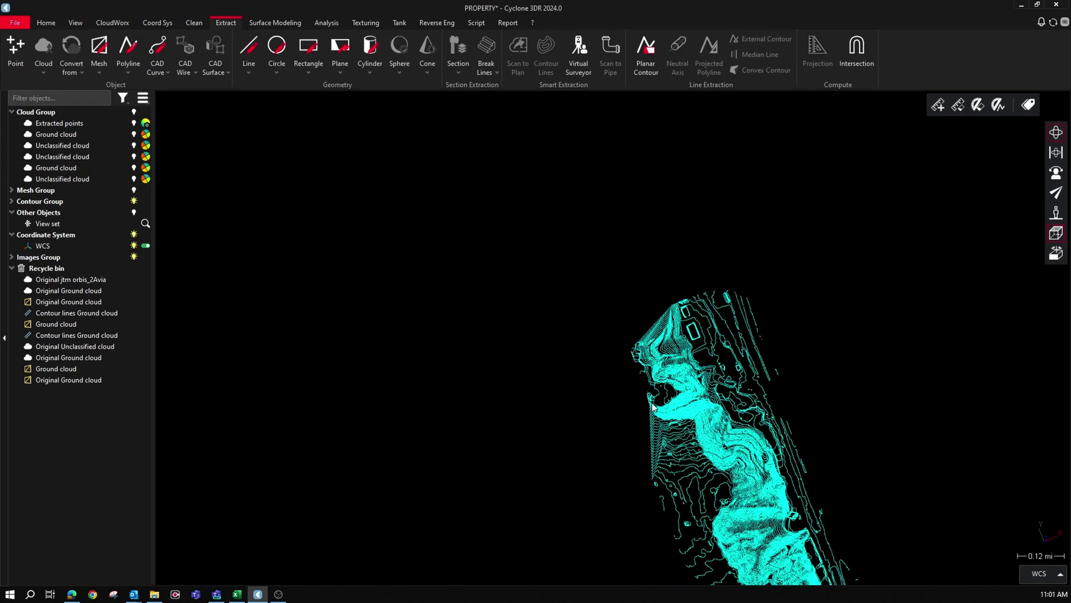
drag(652, 407, 769, 418)
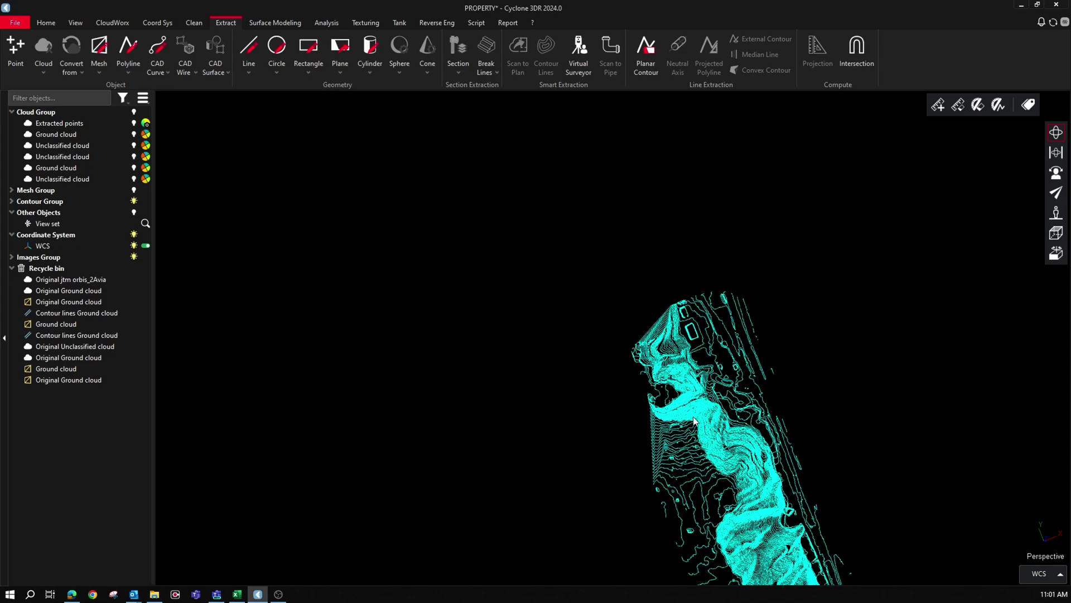
click(763, 438)
drag(720, 468, 489, 383)
scroll(717, 443, up, 10)
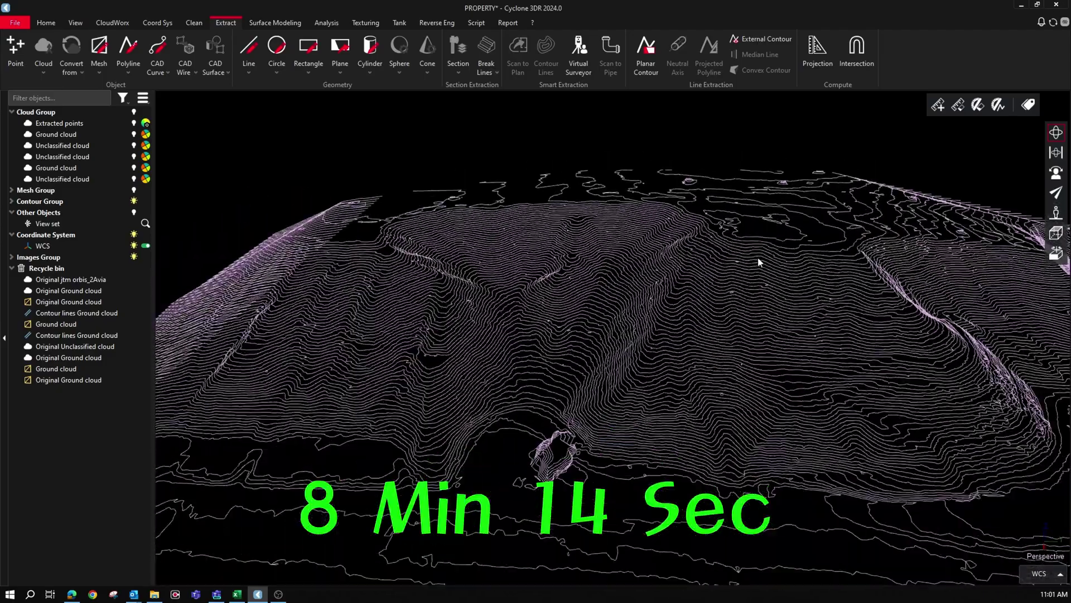
drag(765, 268, 713, 338)
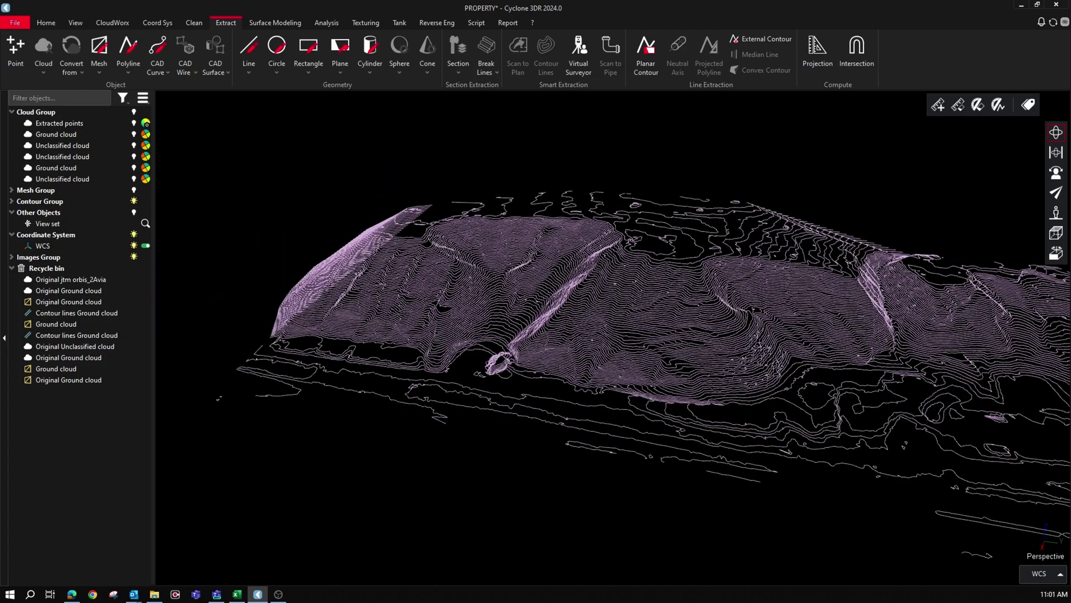